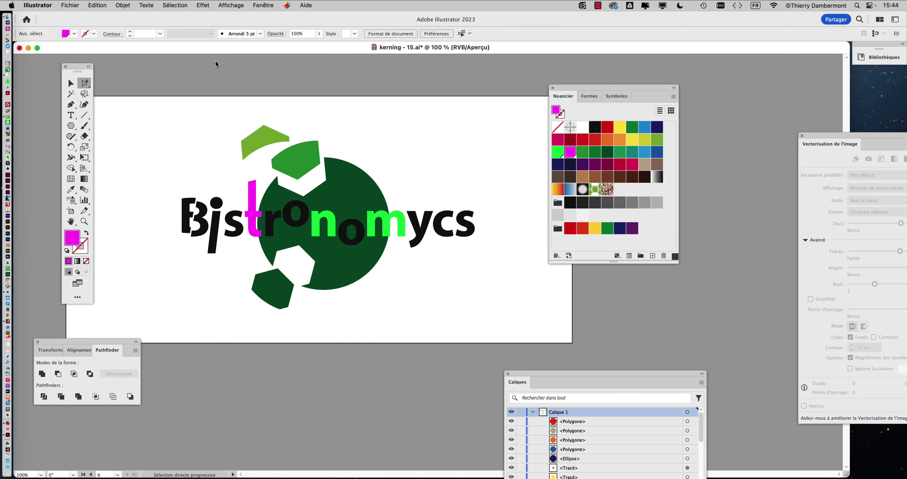
# - Save the logo document as a new version named kerning - 16.ai with default Illustrator options
pyautogui.click(70, 5)
pyautogui.click(94, 101)
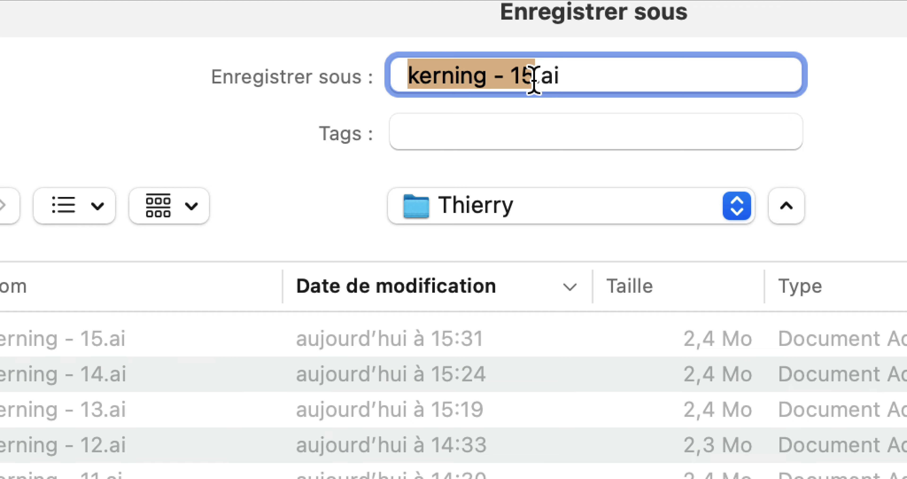
pyautogui.moveTo(534, 79); pyautogui.dragTo(522, 80)
pyautogui.write('6')
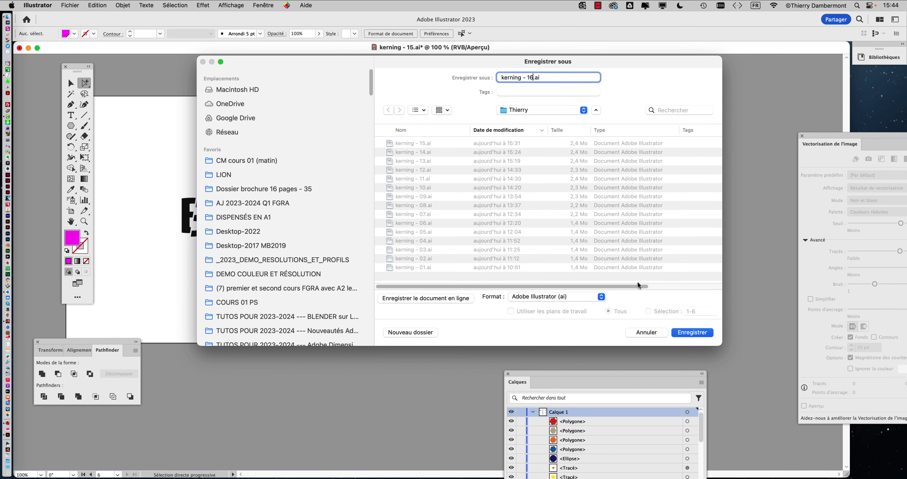
pyautogui.click(702, 331)
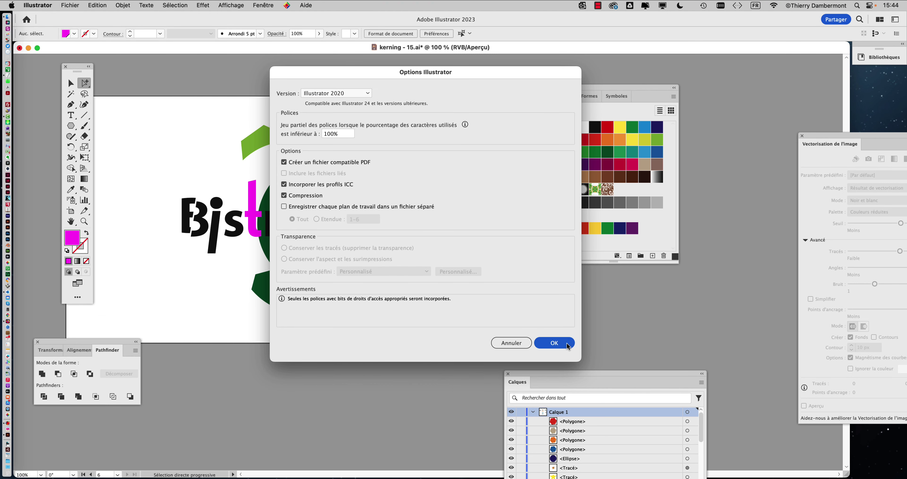
pyautogui.click(568, 346)
# - Switch to the Artboard tool and bring the green logo's artboard into view
pyautogui.press('v')
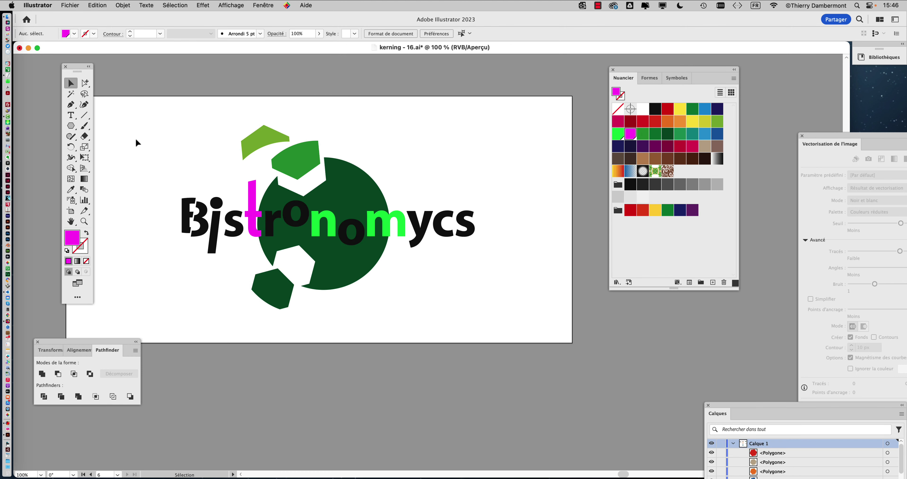
pyautogui.keyDown('alt'); pyautogui.scroll(-2, 135, 138); pyautogui.keyUp('alt')
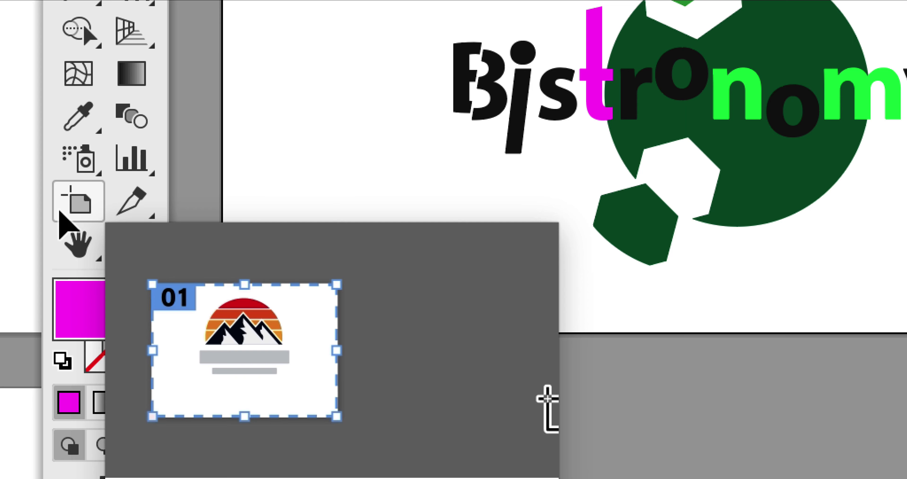
pyautogui.click(59, 211)
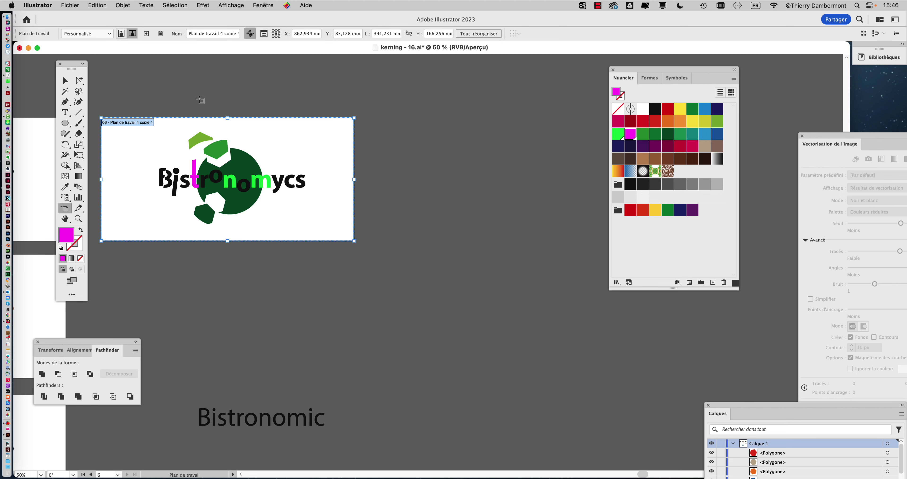
pyautogui.moveTo(336, 301); pyautogui.dragTo(369, 272)
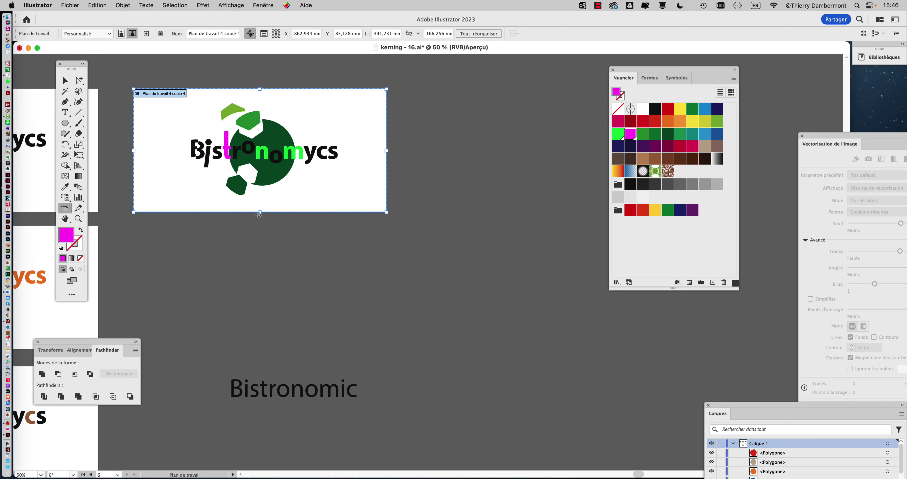
pyautogui.scroll(2, 176, 157)
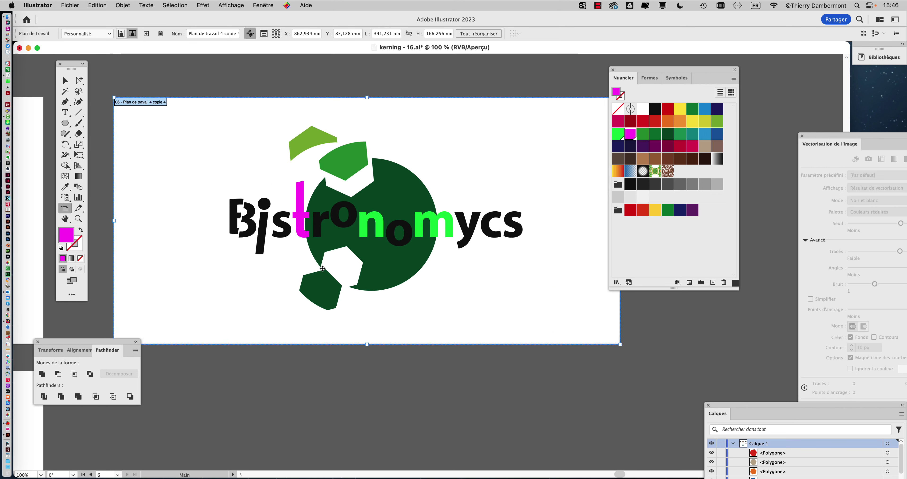
pyautogui.scroll(1, 266, 211)
pyautogui.scroll(-2, 265, 215)
pyautogui.scroll(-2, 267, 217)
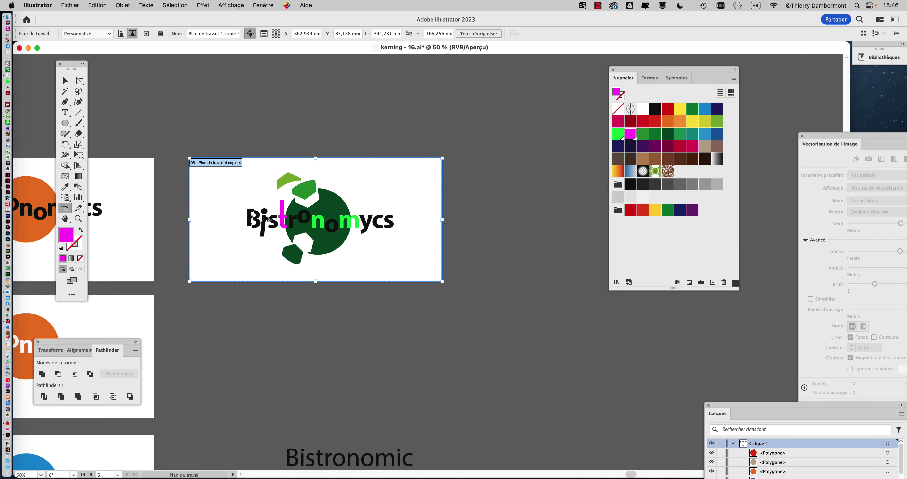
pyautogui.scroll(-2, 261, 218)
pyautogui.scroll(-3, 204, 172)
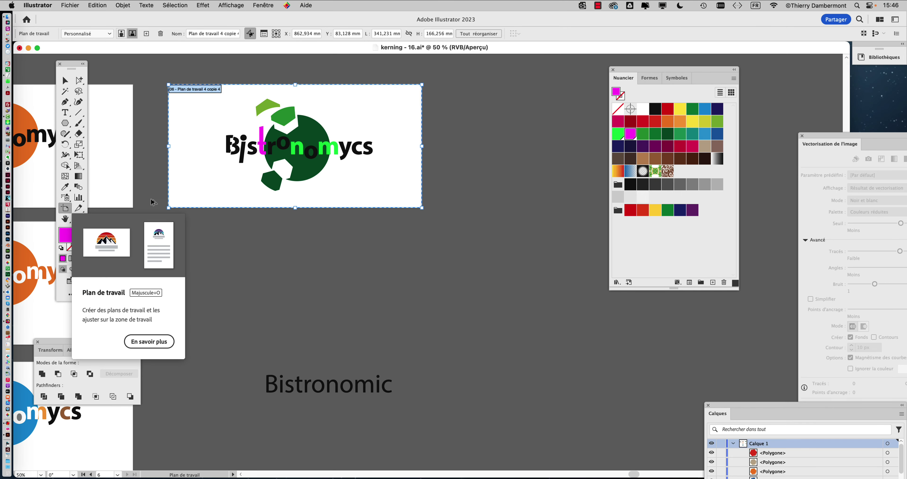
# - Option-drag artboard 06 straight down to create the copy Plan de travail 4 copie 5
pyautogui.moveTo(208, 160); pyautogui.dragTo(207, 301)
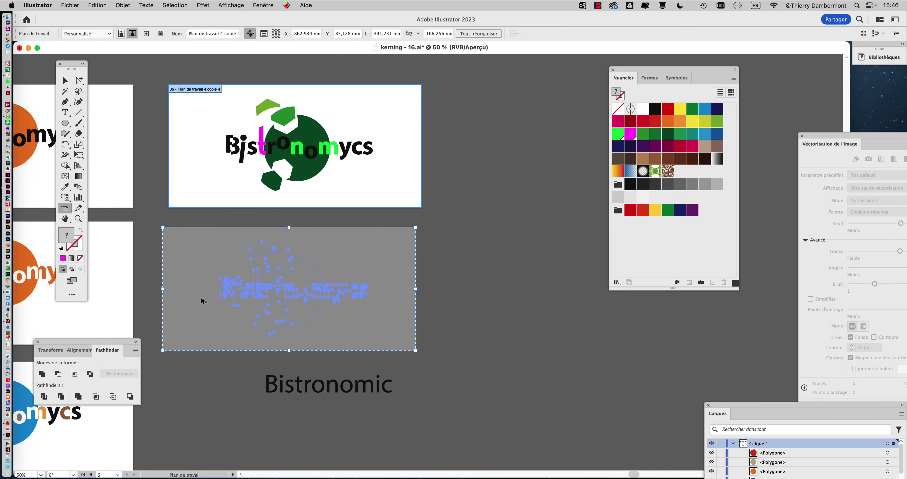
pyautogui.scroll(2, 277, 322)
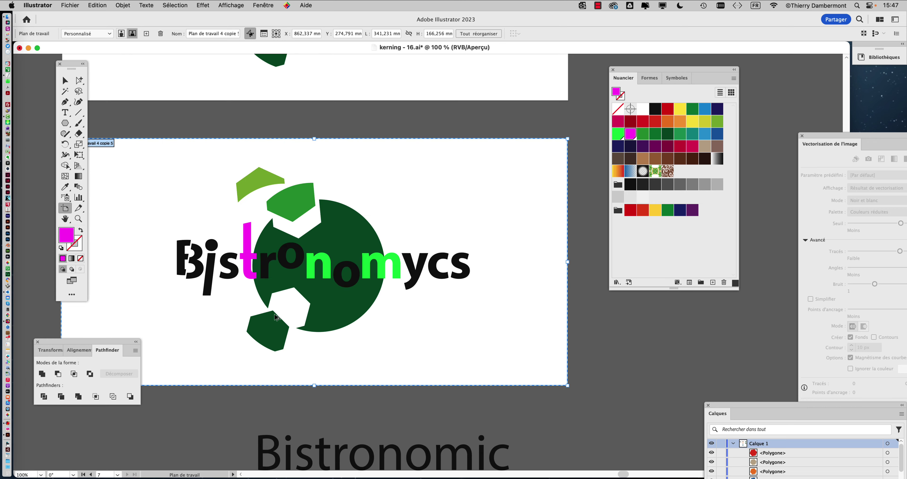
pyautogui.moveTo(323, 305); pyautogui.dragTo(387, 232)
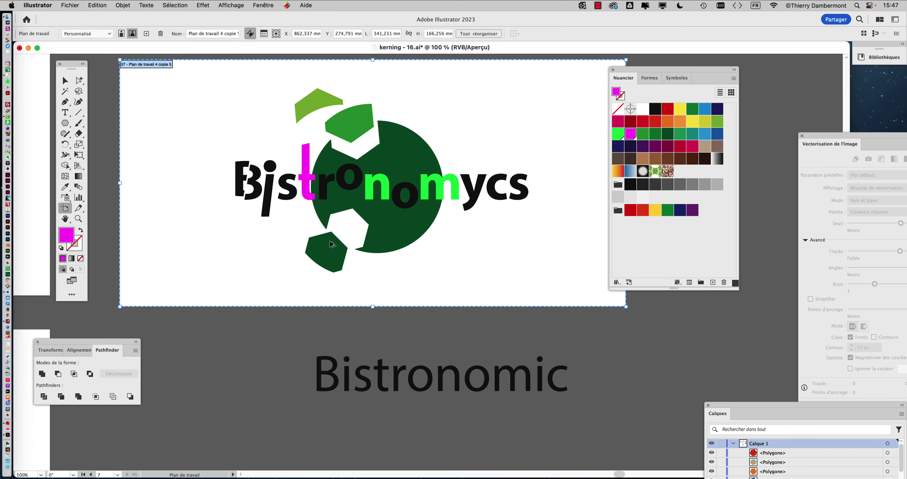
pyautogui.scroll(-4, 331, 243)
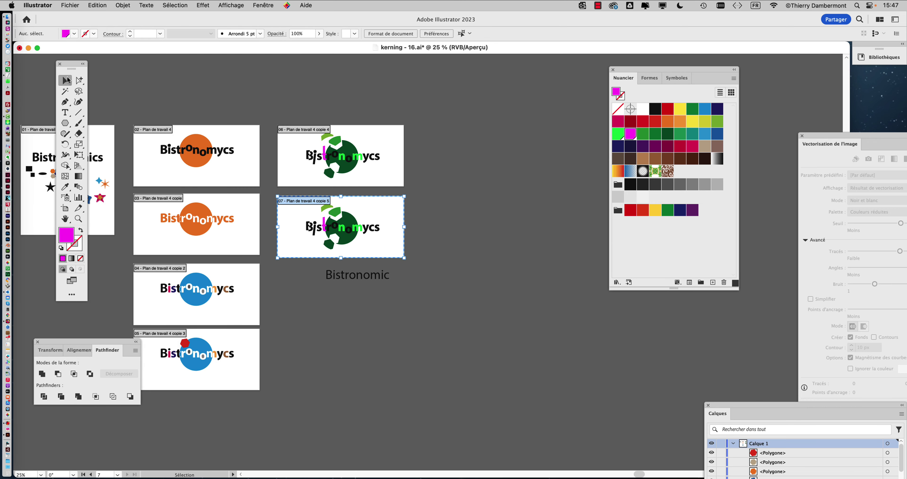
# - Return to the Selection tool, move the Nuancier panel aside, and marquee-select the copied logo group
pyautogui.click(68, 81)
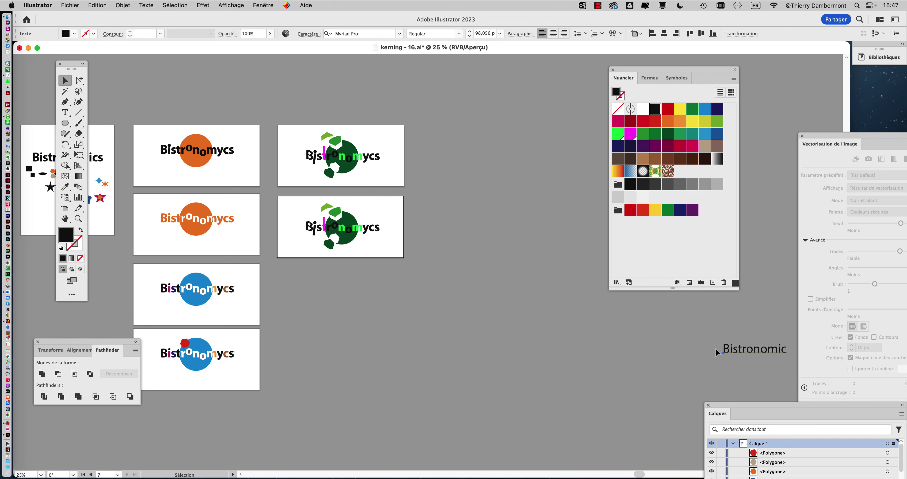
pyautogui.scroll(3, 327, 183)
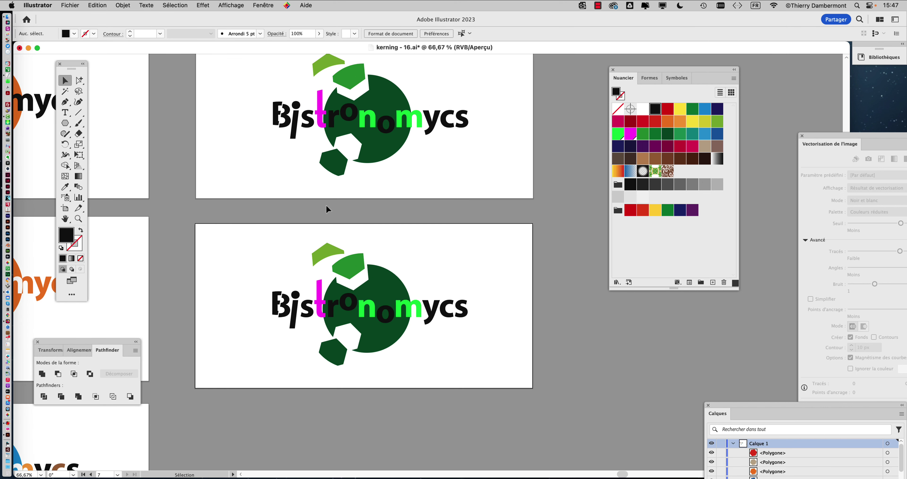
pyautogui.scroll(1, 327, 200)
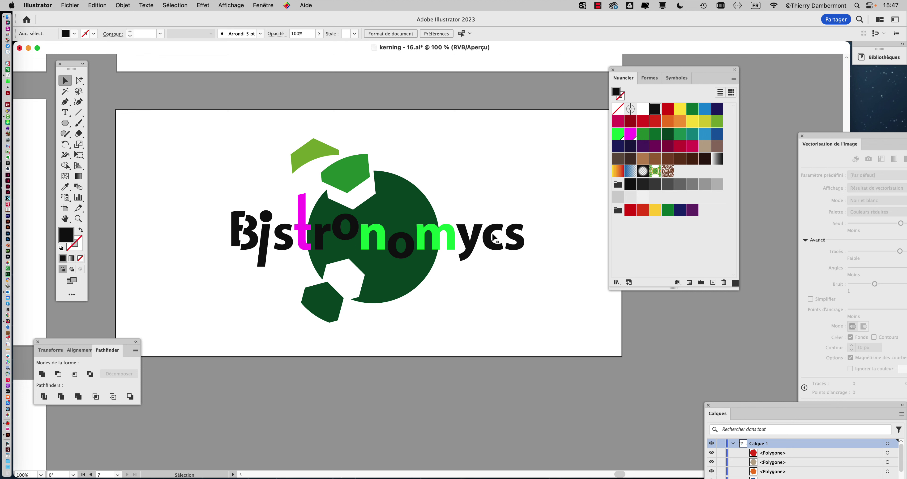
pyautogui.moveTo(652, 69); pyautogui.dragTo(707, 66)
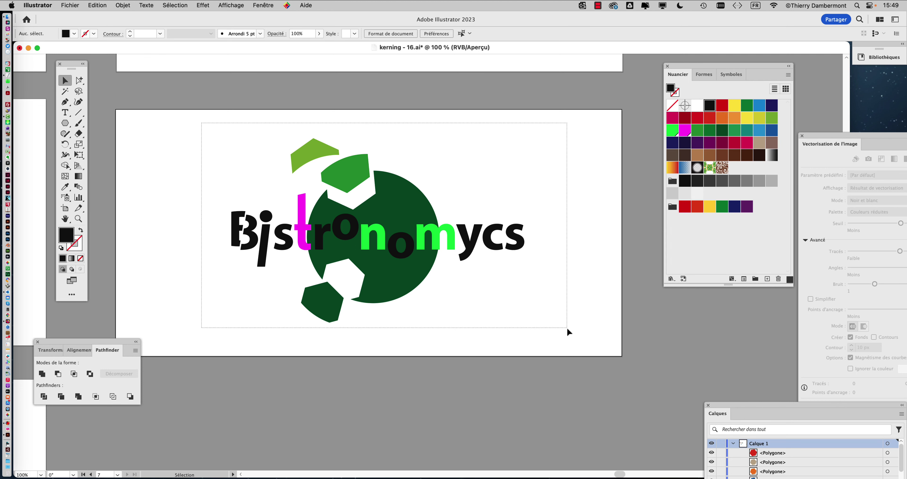
pyautogui.moveTo(567, 327); pyautogui.dragTo(568, 331)
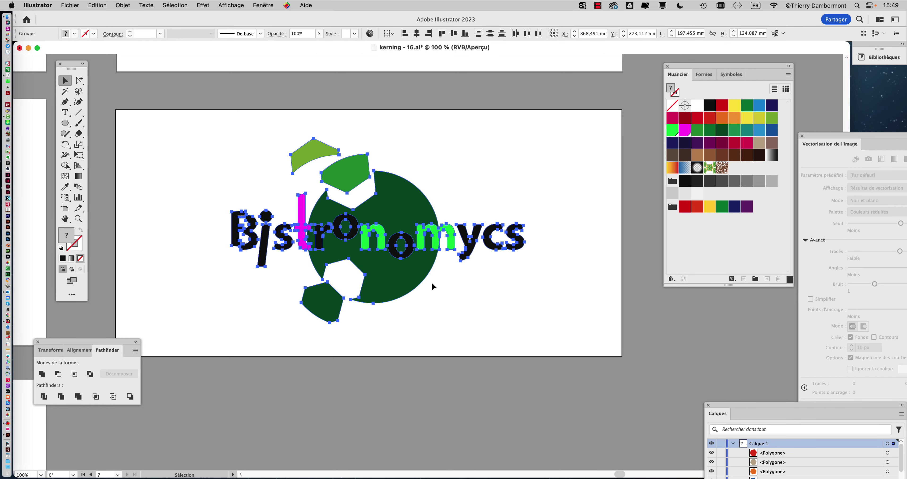
# - Move the Nuancier panel next to the logo and resize it wider and shorter
pyautogui.moveTo(396, 266); pyautogui.dragTo(333, 220)
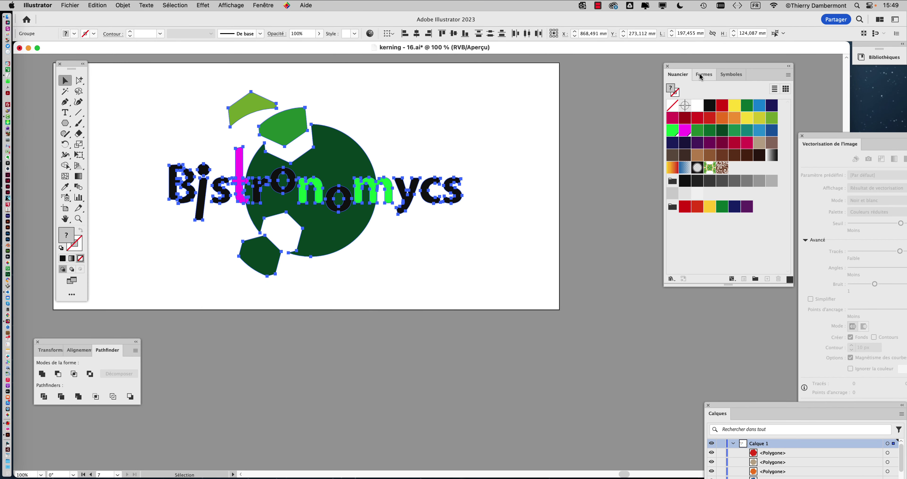
pyautogui.moveTo(689, 70); pyautogui.dragTo(552, 63)
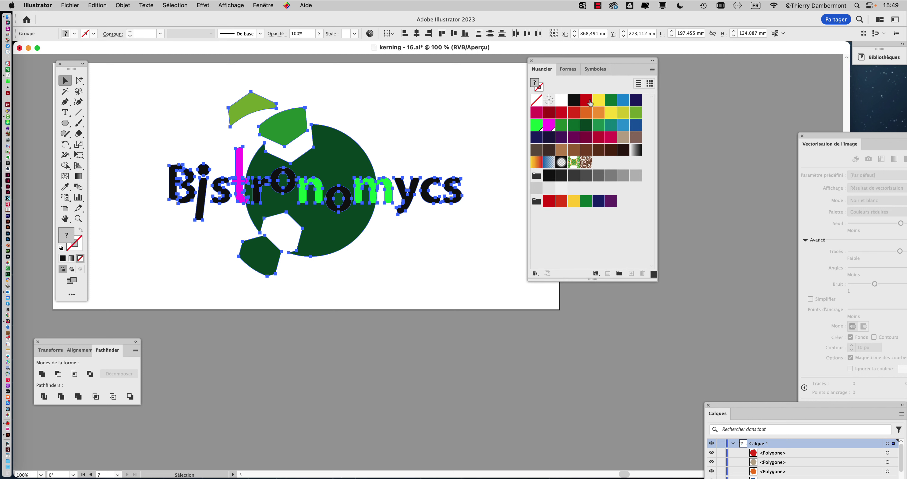
pyautogui.moveTo(656, 282)
pyautogui.mouseDown()
pyautogui.moveTo(680, 285)
pyautogui.moveTo(736, 267)
pyautogui.mouseUp()
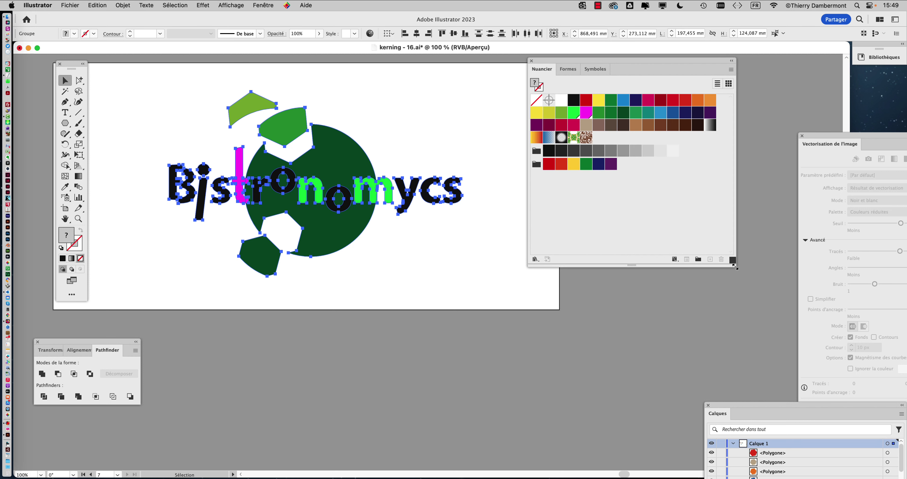
pyautogui.press('shift')
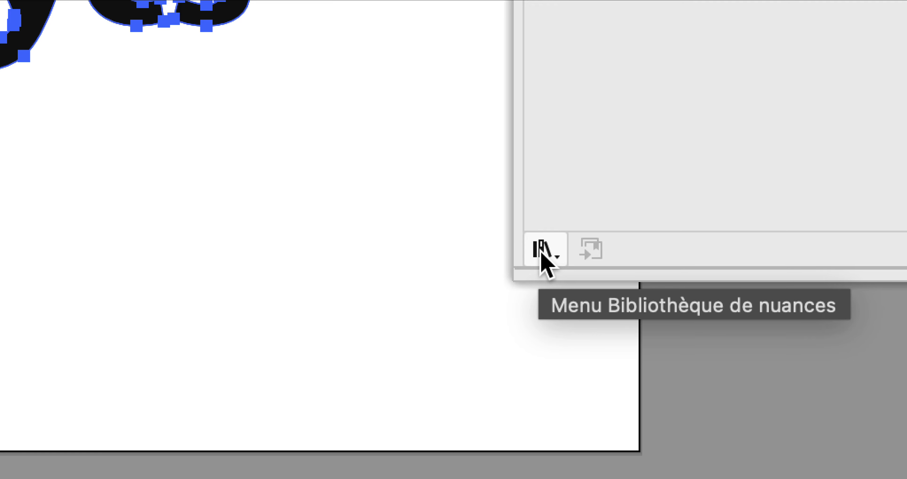
# - Load the Festivités swatch library and detach it into its own enlarged panel
pyautogui.moveTo(544, 280); pyautogui.dragTo(546, 28)
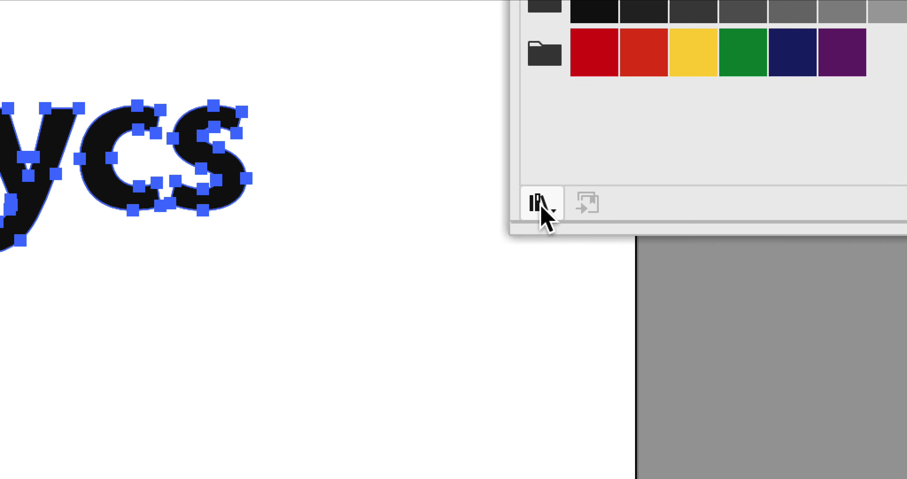
pyautogui.click(541, 208)
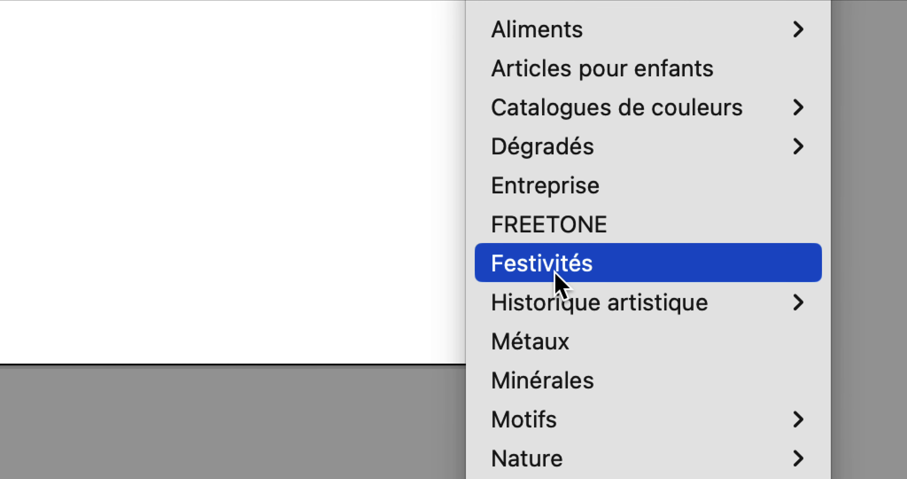
pyautogui.click(555, 273)
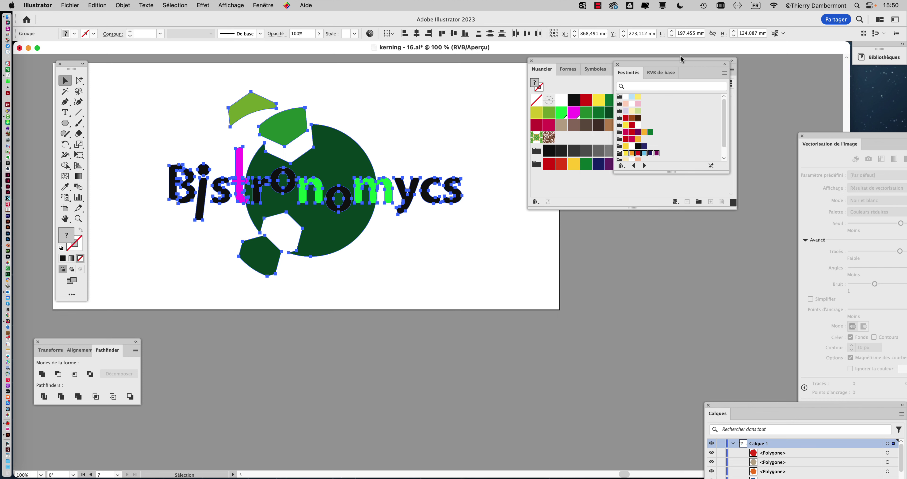
pyautogui.moveTo(604, 64); pyautogui.dragTo(399, 63)
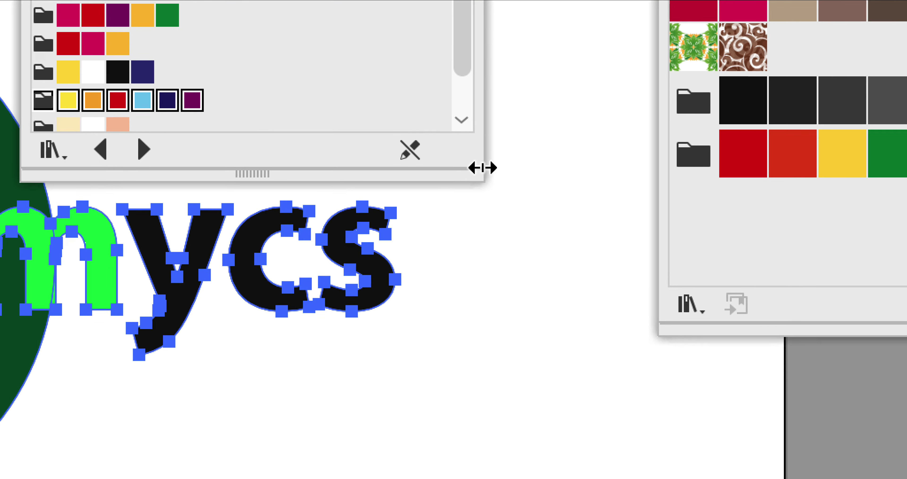
pyautogui.moveTo(481, 173)
pyautogui.mouseDown()
pyautogui.moveTo(479, 196)
pyautogui.moveTo(458, 134)
pyautogui.mouseUp()
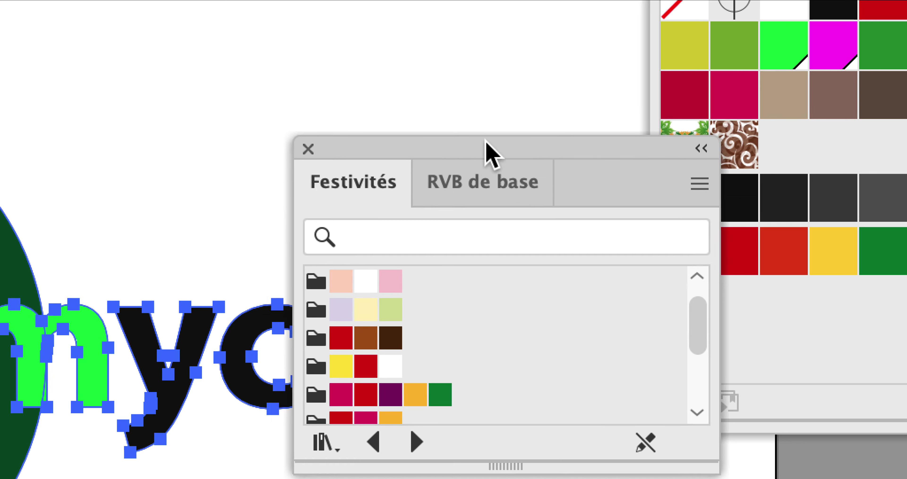
# - Resize the library panel and cycle through Baroque and other libraries back to Festivités
pyautogui.scroll(-5, 492, 178)
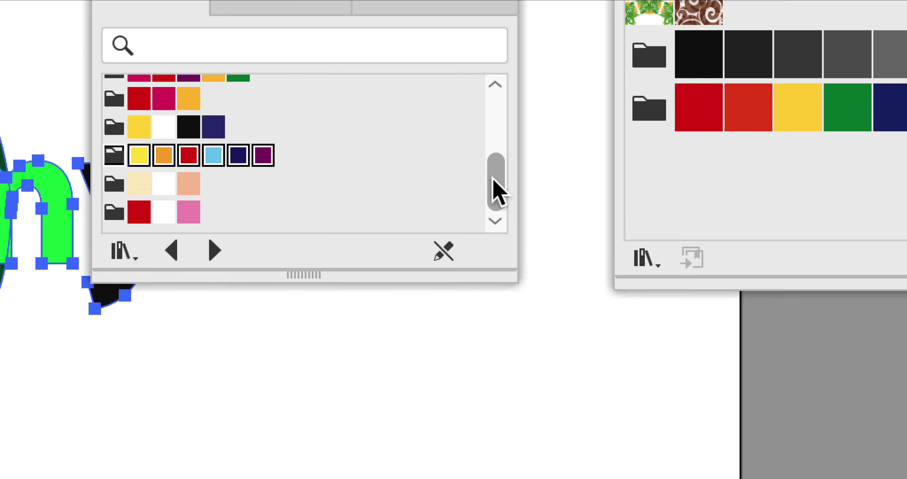
pyautogui.scroll(5, 500, 172)
pyautogui.scroll(-5, 496, 187)
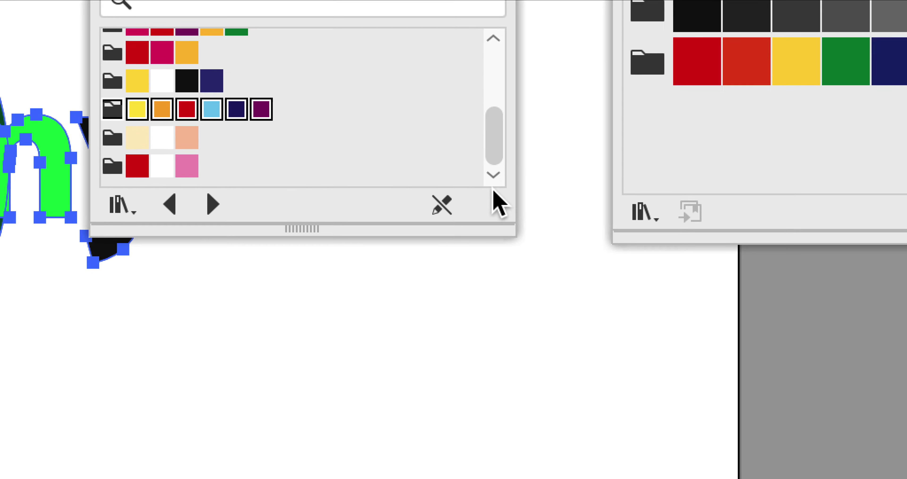
pyautogui.moveTo(506, 201)
pyautogui.mouseDown()
pyautogui.moveTo(495, 236)
pyautogui.moveTo(495, 363)
pyautogui.mouseUp()
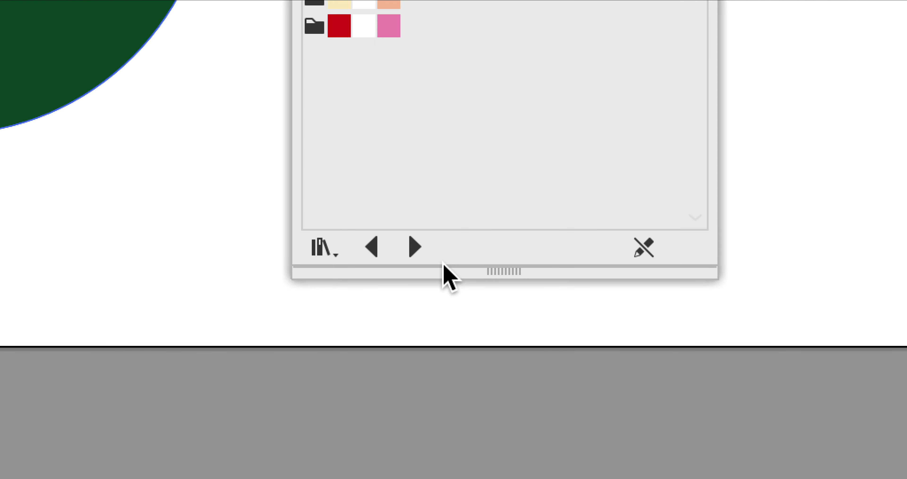
pyautogui.moveTo(444, 377); pyautogui.dragTo(451, 238)
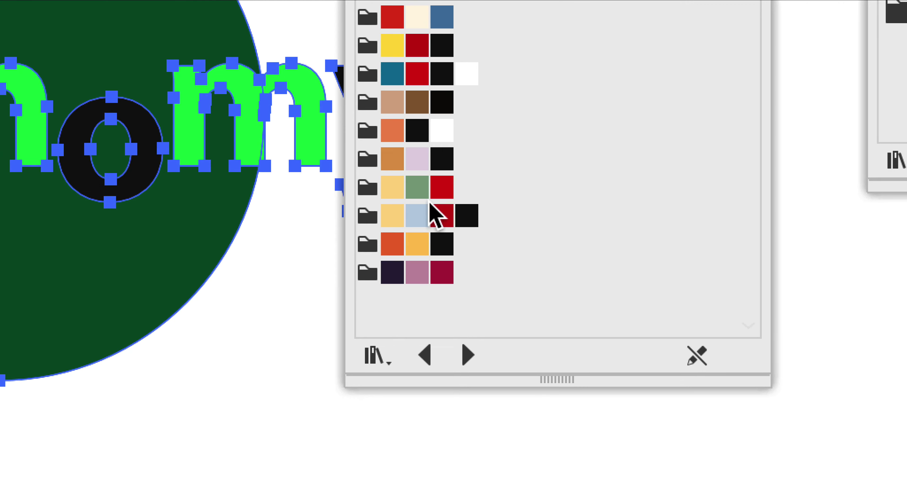
pyautogui.click(429, 278)
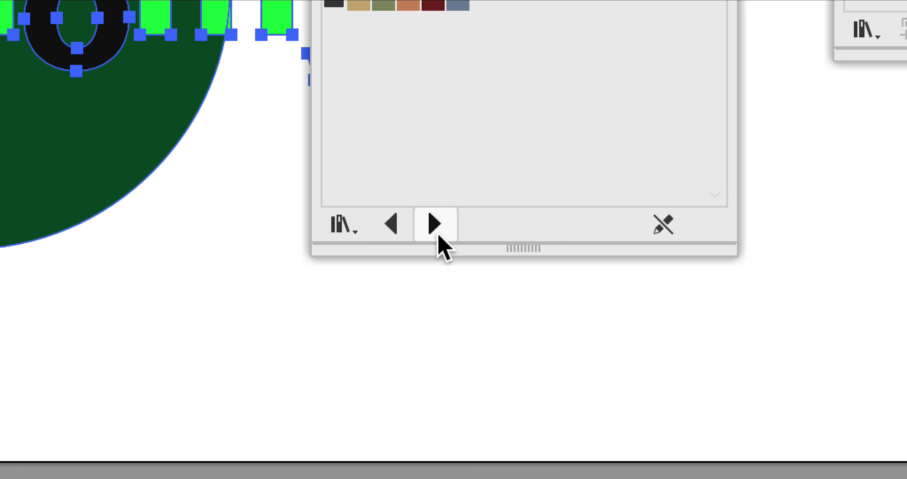
pyautogui.click(436, 208)
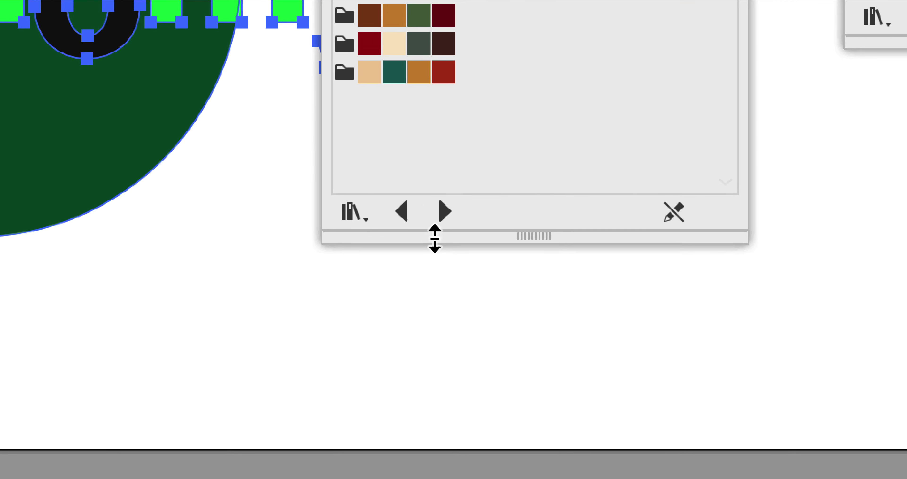
pyautogui.click(440, 218)
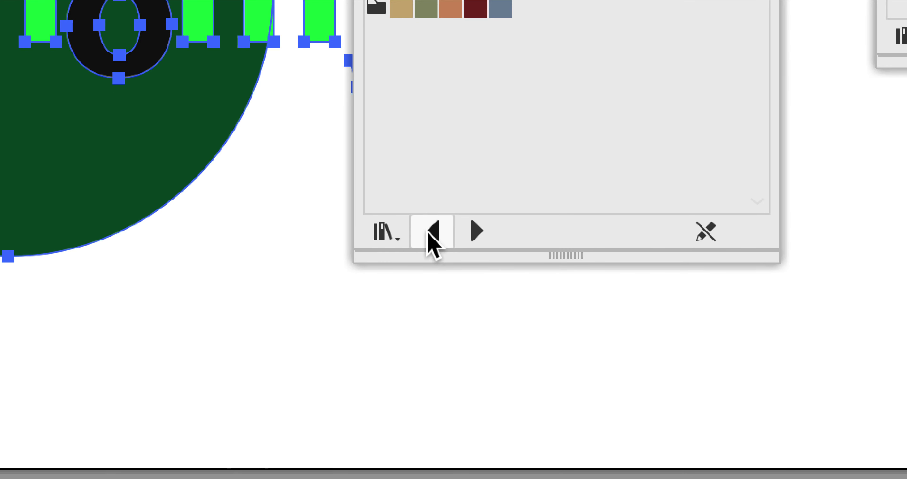
pyautogui.click(433, 242)
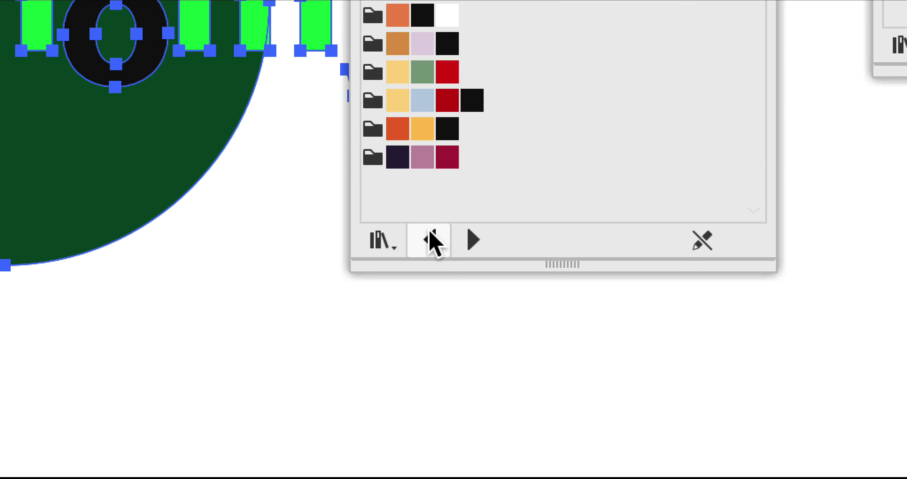
pyautogui.click(433, 242)
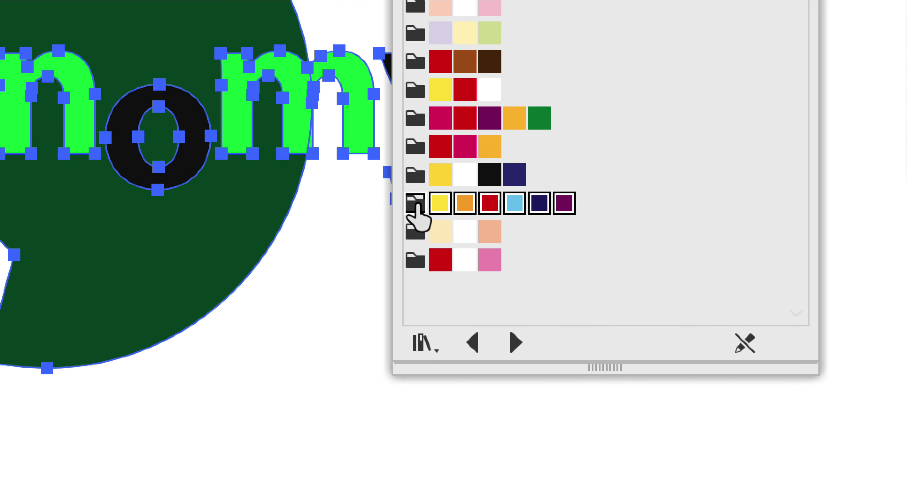
# - Add the yellow-to-purple, magenta-to-green and Barbecue Festivités groups to Swatches, enlarging the panel
pyautogui.click(417, 205)
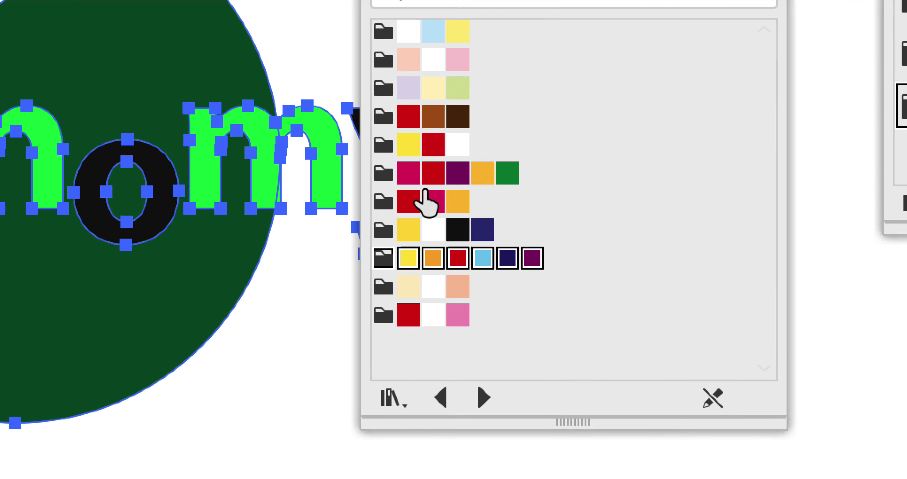
pyautogui.click(419, 186)
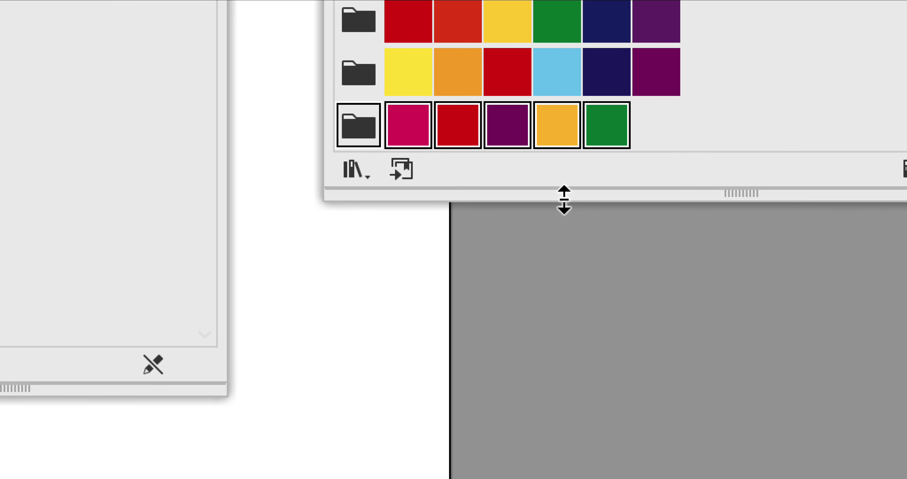
pyautogui.moveTo(564, 225); pyautogui.dragTo(564, 343)
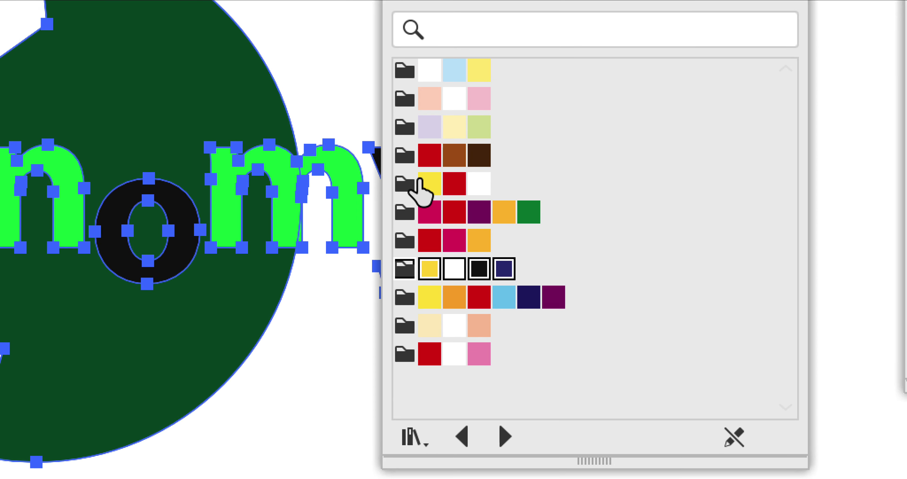
pyautogui.click(405, 159)
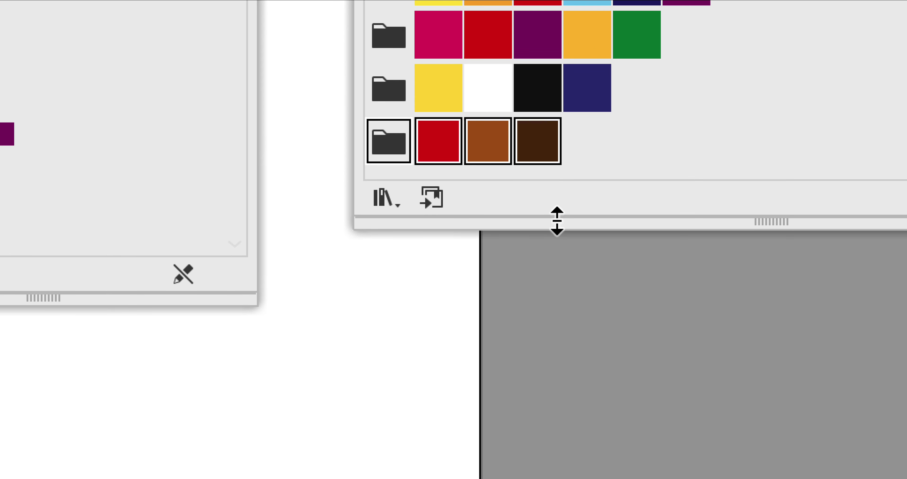
pyautogui.moveTo(556, 227); pyautogui.dragTo(560, 380)
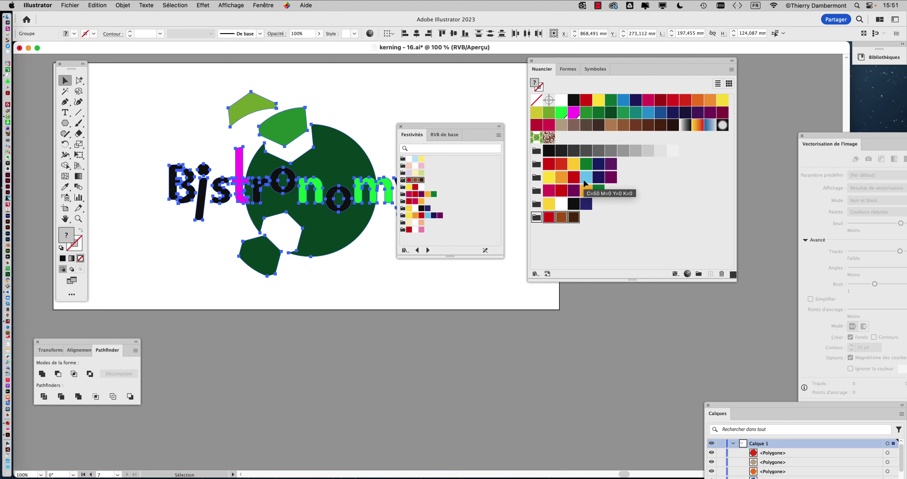
# - Deselect the Barbecue group, narrow the Swatches panel, and move both swatch panels off the logo
pyautogui.click(657, 197)
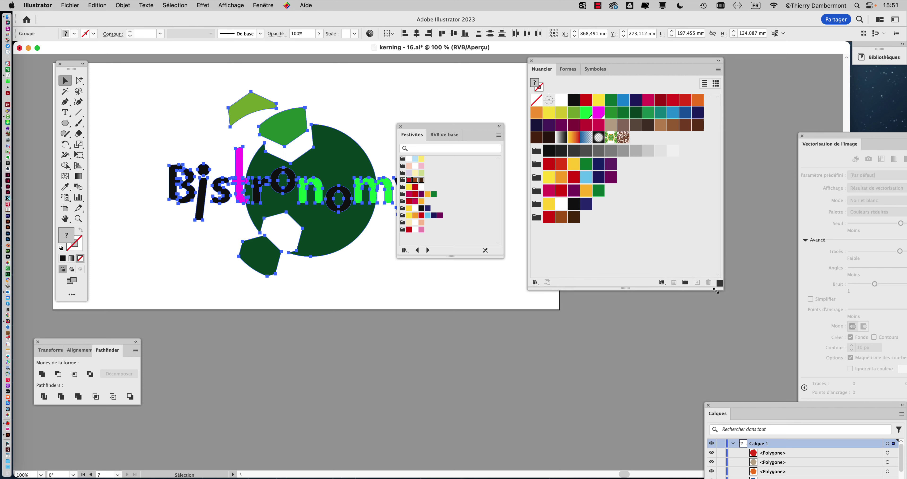
pyautogui.moveTo(716, 291); pyautogui.dragTo(709, 288)
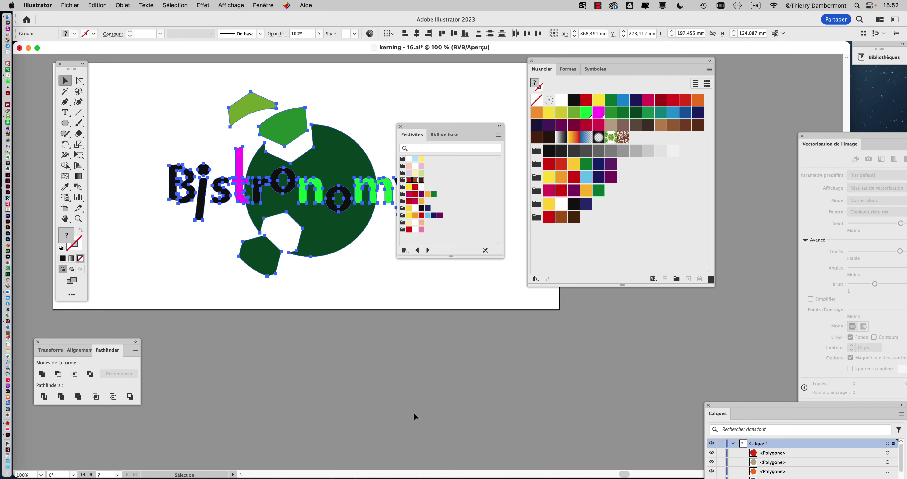
pyautogui.moveTo(557, 64); pyautogui.dragTo(651, 68)
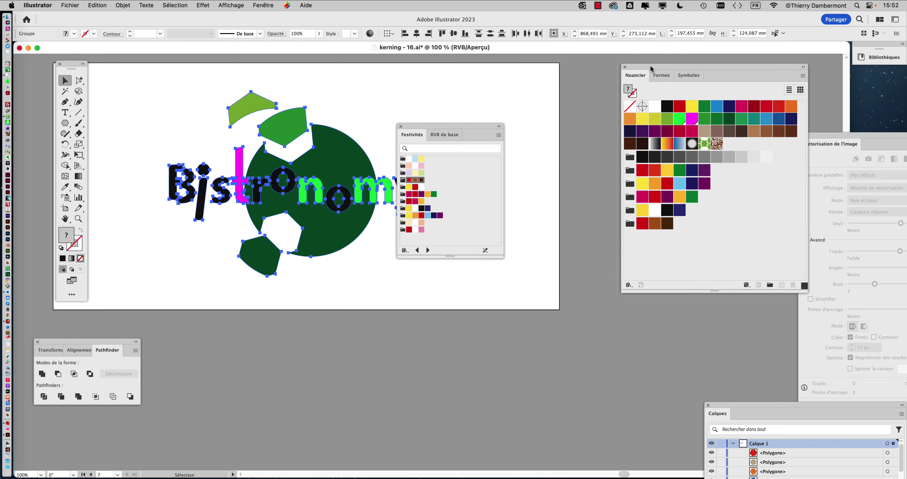
pyautogui.moveTo(423, 128); pyautogui.dragTo(501, 74)
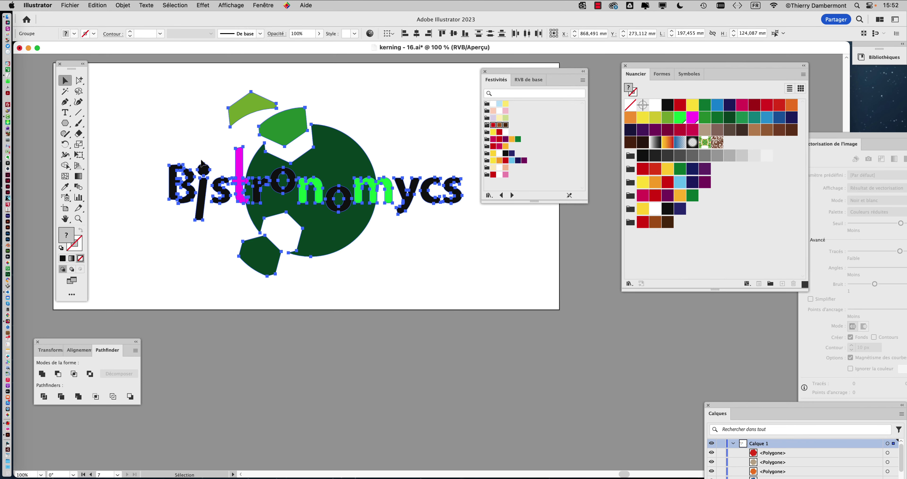
pyautogui.scroll(5, 186, 151)
pyautogui.scroll(2, 209, 142)
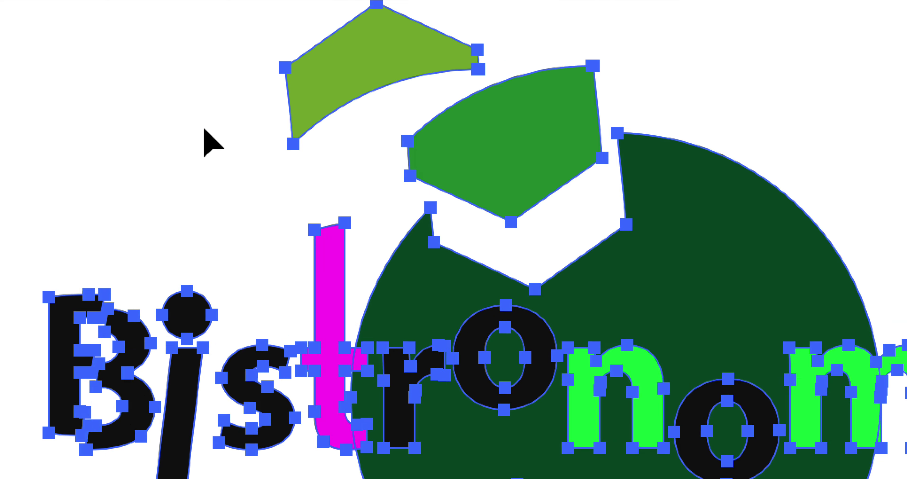
pyautogui.scroll(3, 299, 143)
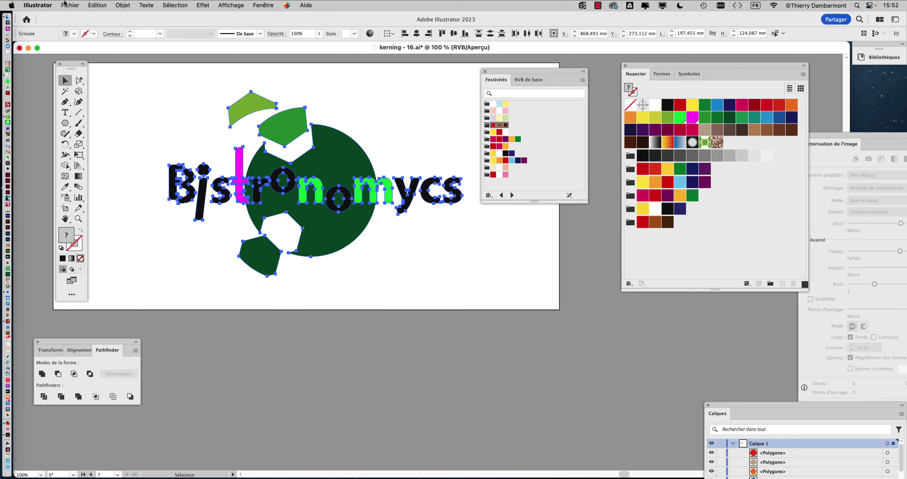
# - Open Redéfinir les couleurs de l'illustration for the logo and expand it to Options avancées
pyautogui.click(67, 5)
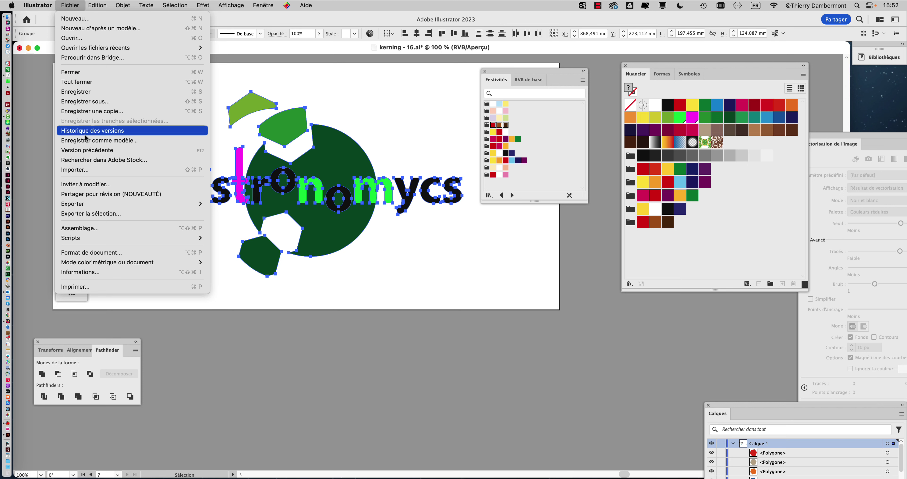
pyautogui.moveTo(97, 5)
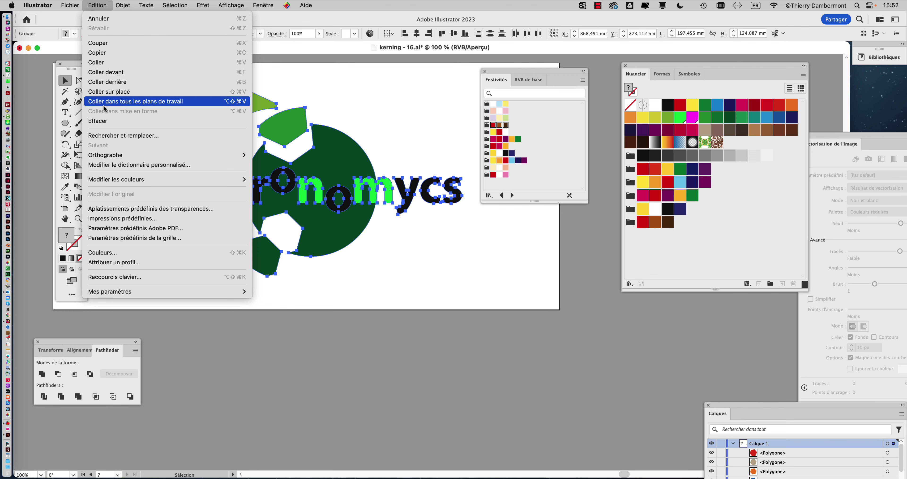
pyautogui.moveTo(116, 180)
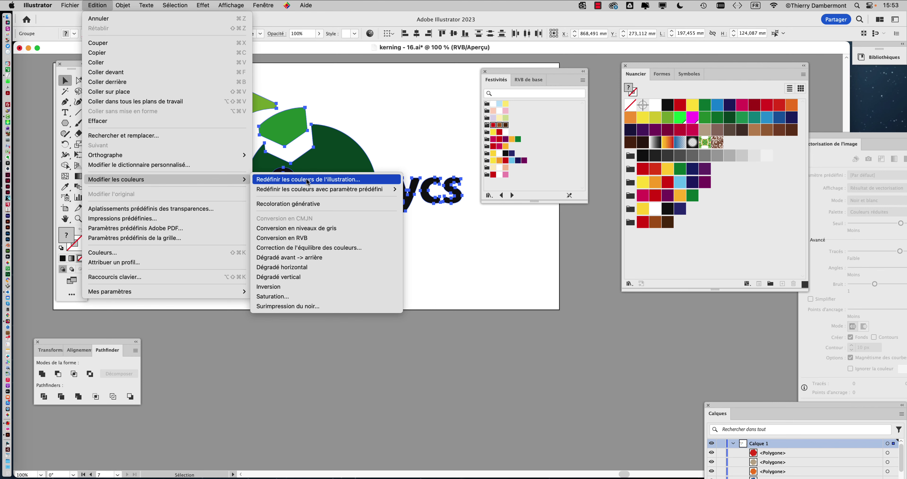
pyautogui.click(307, 181)
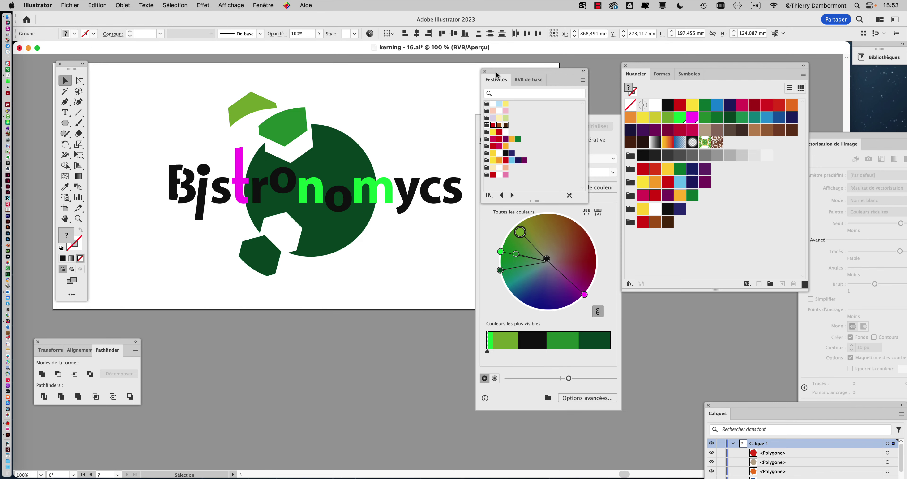
pyautogui.moveTo(497, 75); pyautogui.dragTo(172, 288)
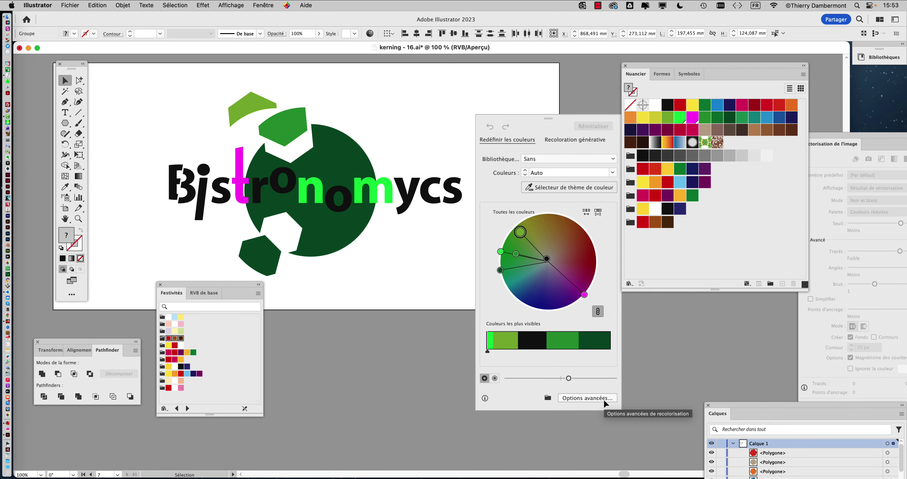
pyautogui.click(604, 400)
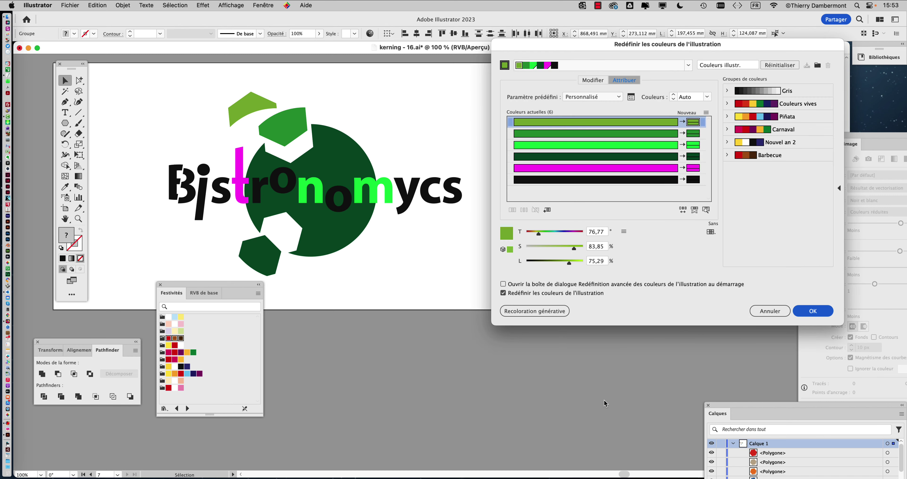
pyautogui.moveTo(644, 46); pyautogui.dragTo(519, 67)
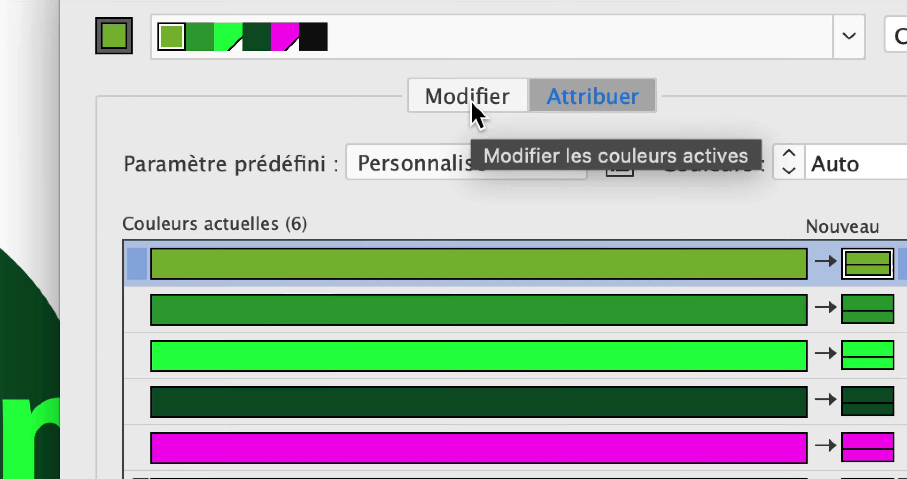
pyautogui.click(472, 105)
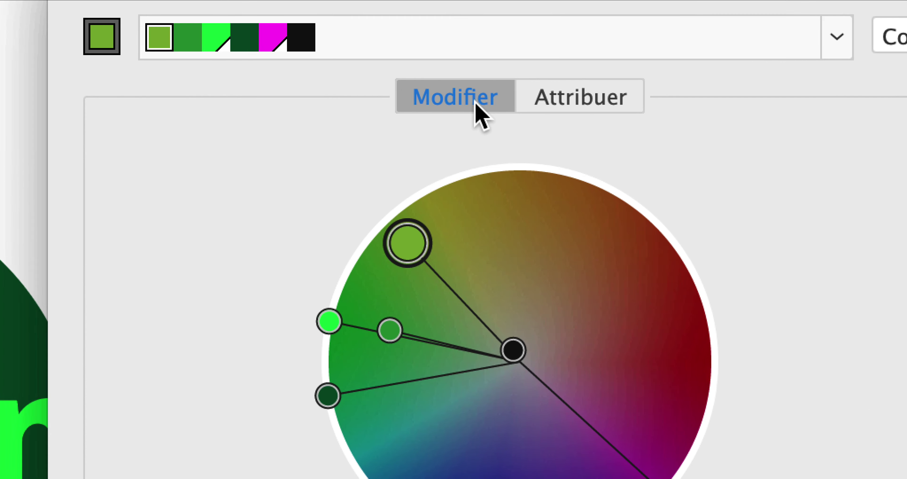
pyautogui.click(488, 112)
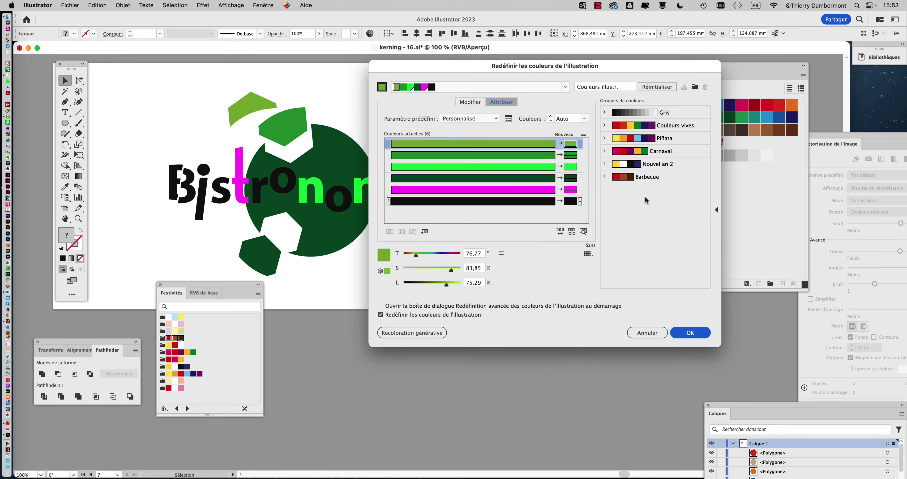
pyautogui.moveTo(642, 67); pyautogui.dragTo(529, 77)
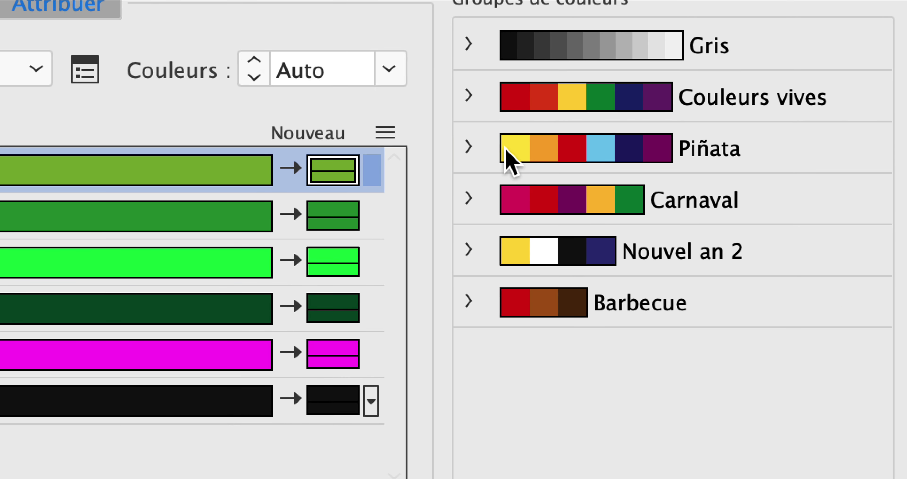
# - Preview Piñata, Nouvel an 2 and Couleurs vives, settle on Carnaval, then move the dialog aside
pyautogui.click(510, 150)
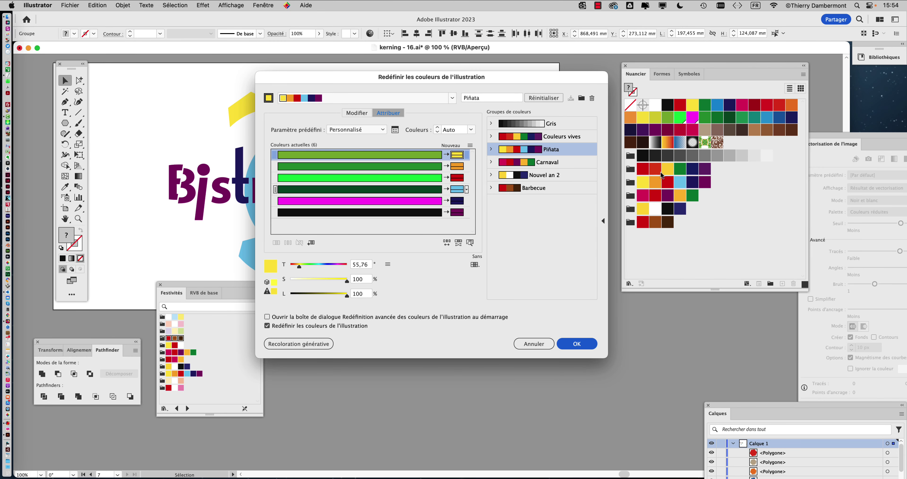
pyautogui.click(551, 176)
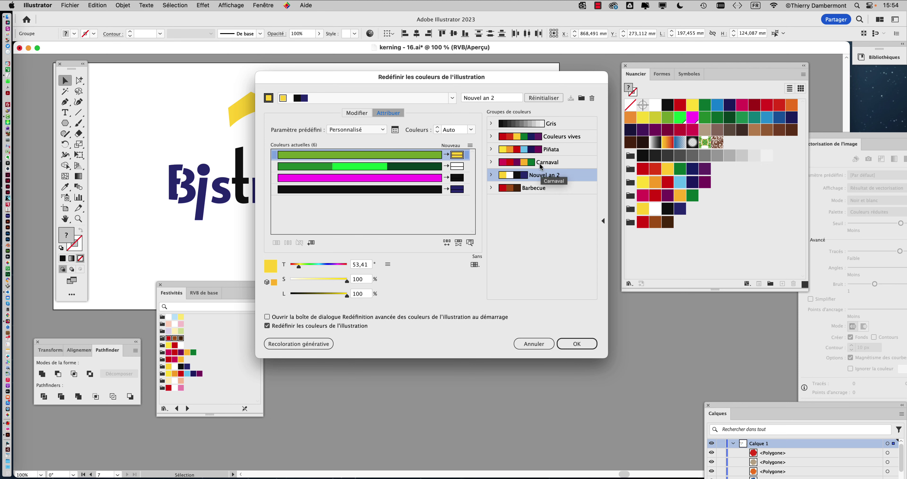
pyautogui.click(542, 164)
pyautogui.click(543, 149)
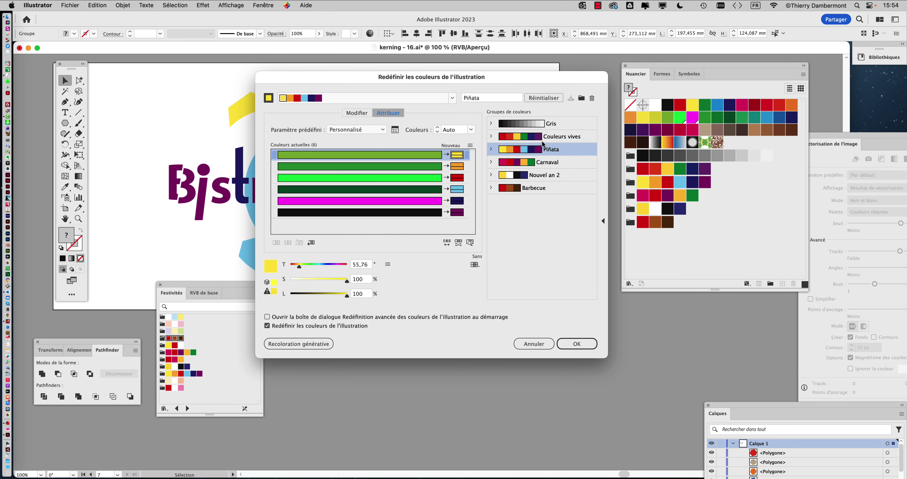
pyautogui.click(542, 154)
pyautogui.click(541, 165)
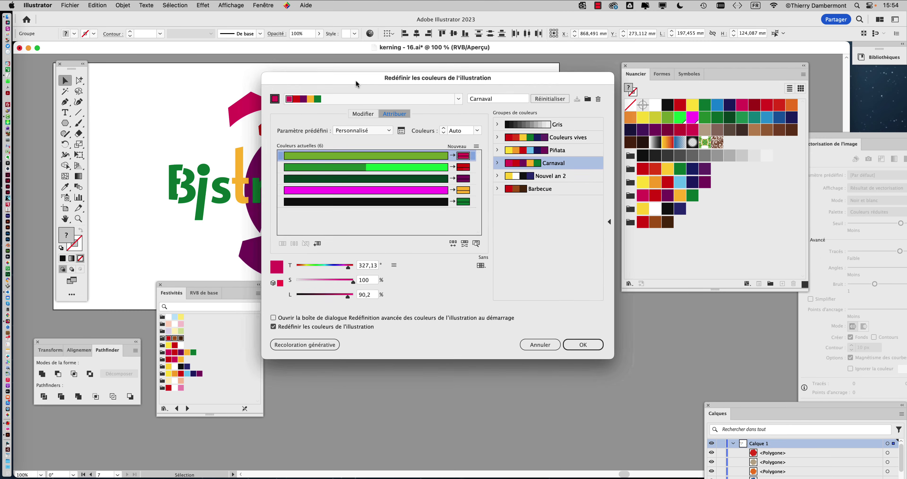
pyautogui.moveTo(356, 79); pyautogui.dragTo(574, 59)
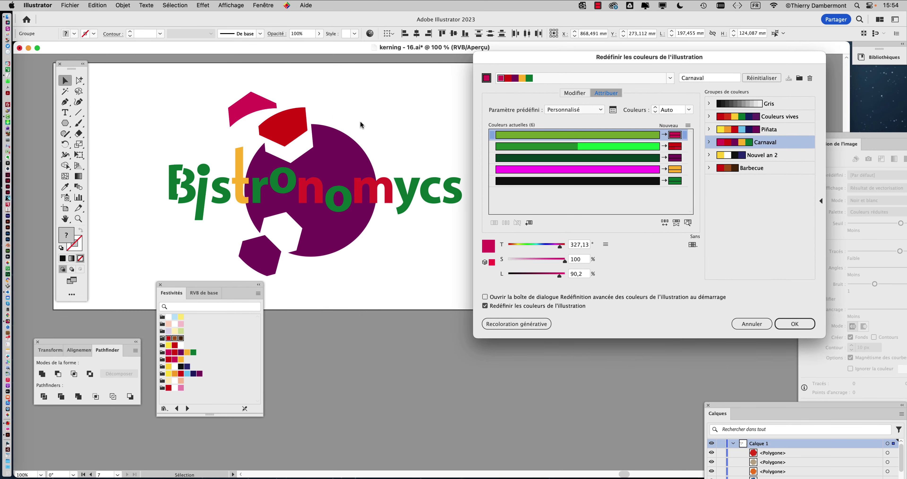